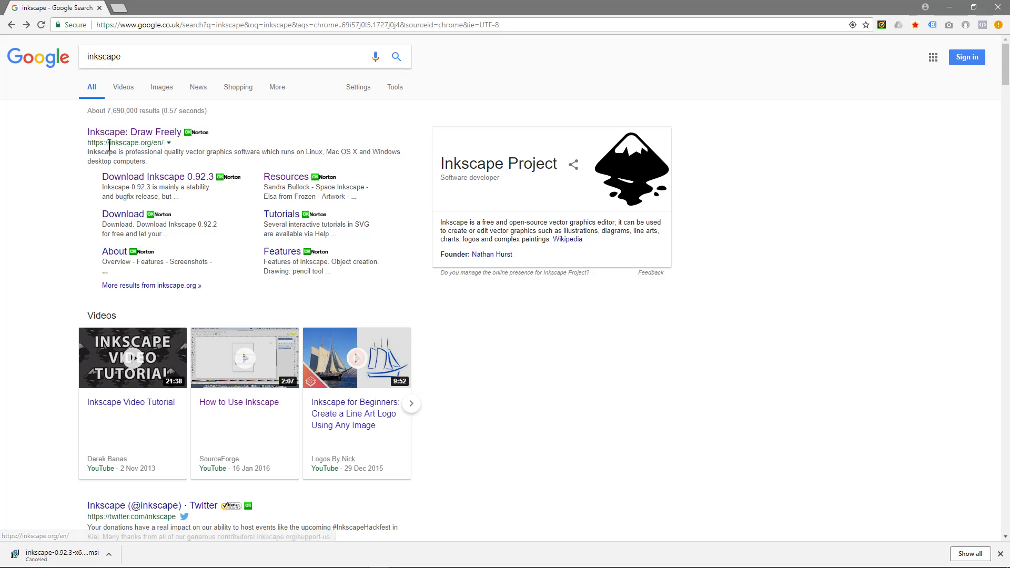
Open the official Inkscape website from the 'Inkscape: Draw Freely' search result.
{"action": "left_click", "coordinate": [145, 136]}
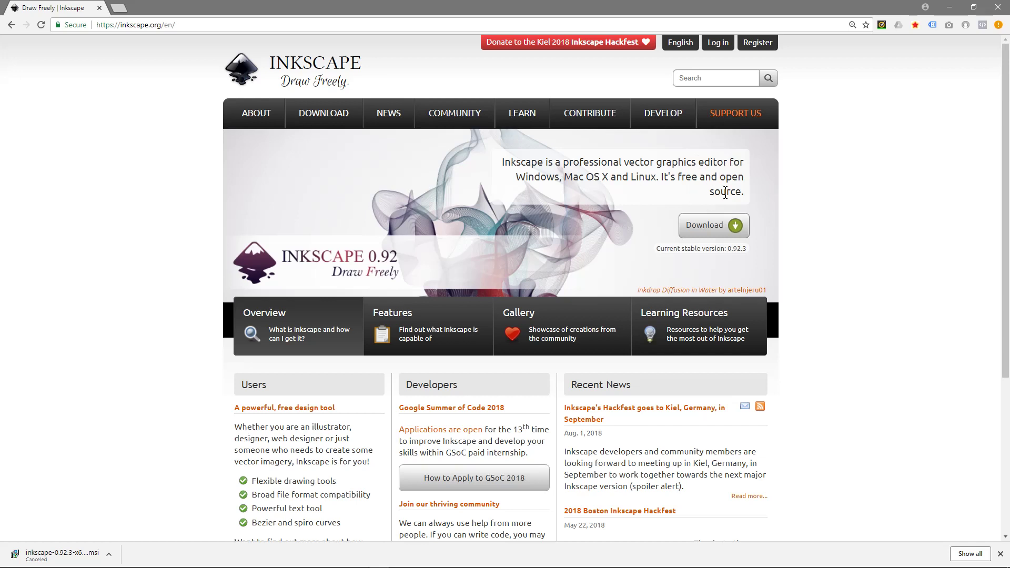
Go to the COMMUNITY Gallery page and dismiss the downloads bar.
{"action": "mouse_move", "coordinate": [456, 122]}
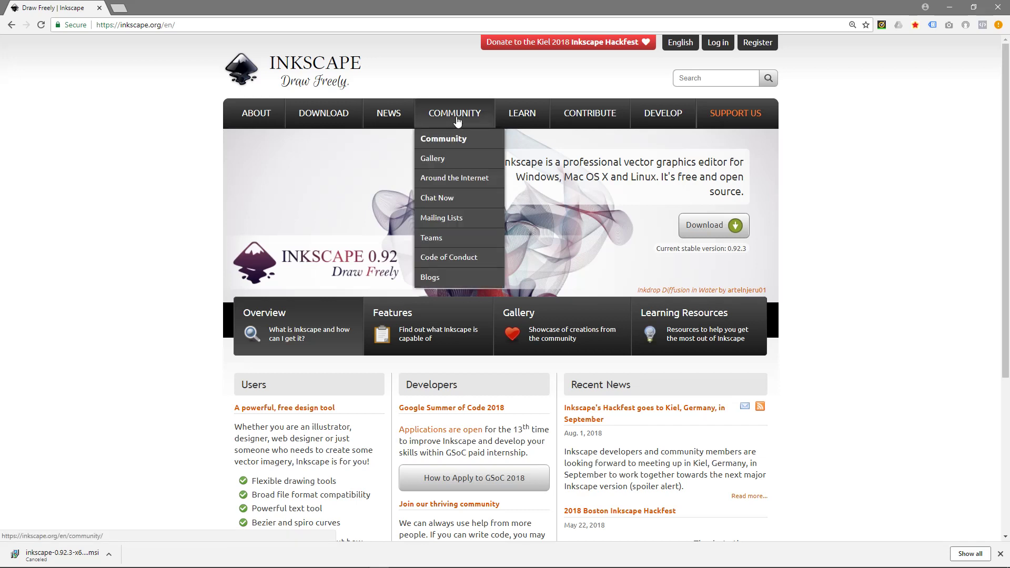
{"action": "left_click", "coordinate": [433, 159]}
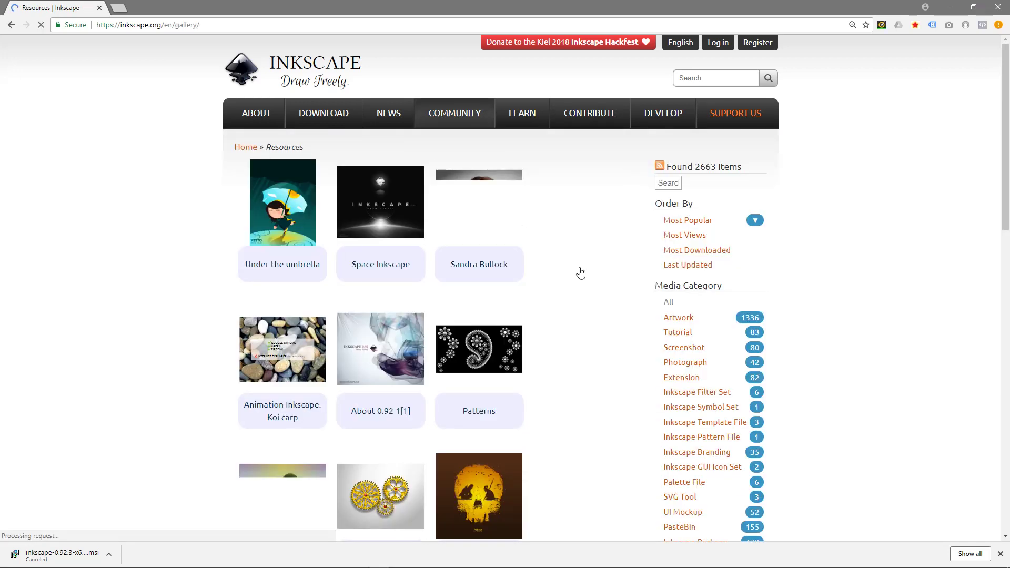
{"action": "left_click", "coordinate": [1001, 555]}
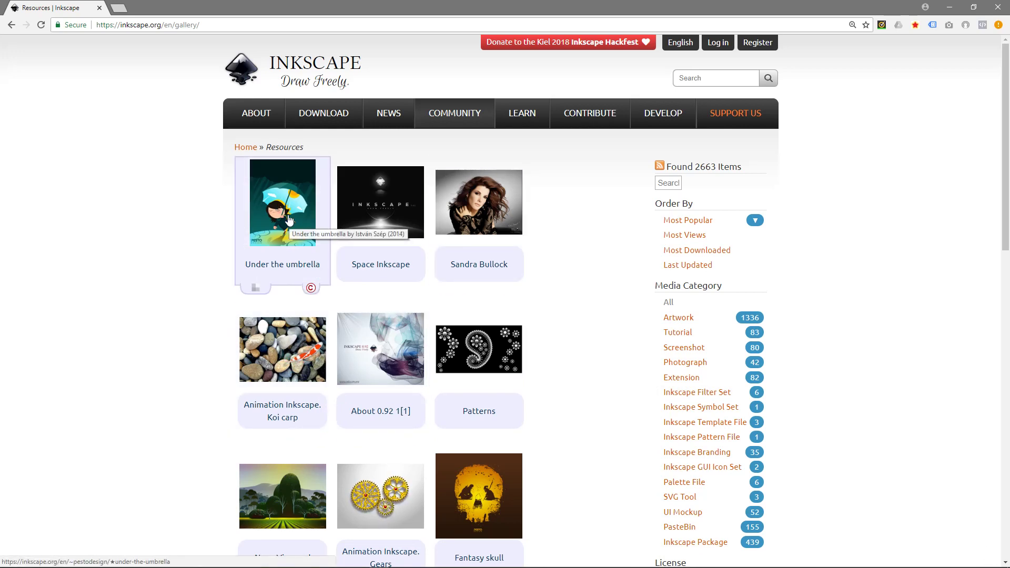
View the 'Under the umbrella' and 'About 0.92' artworks, returning to the gallery after each.
{"action": "left_click", "coordinate": [276, 204]}
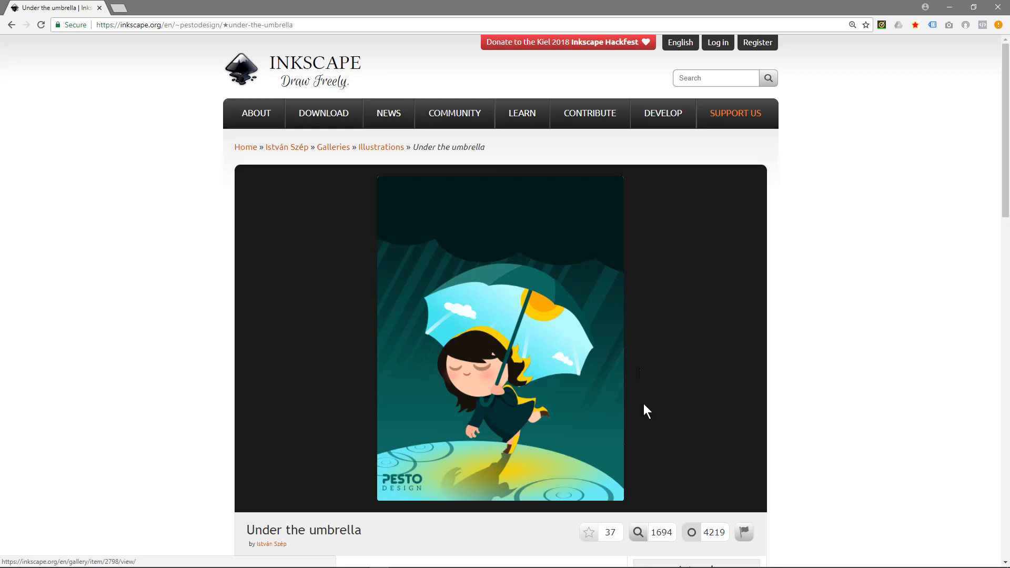
{"action": "left_click", "coordinate": [11, 30]}
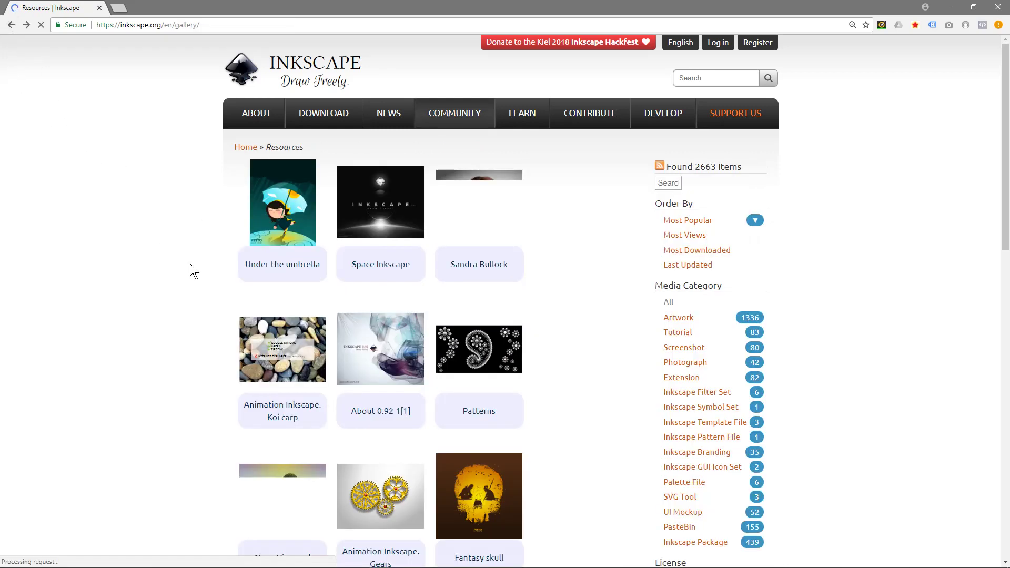
{"action": "left_click", "coordinate": [382, 353]}
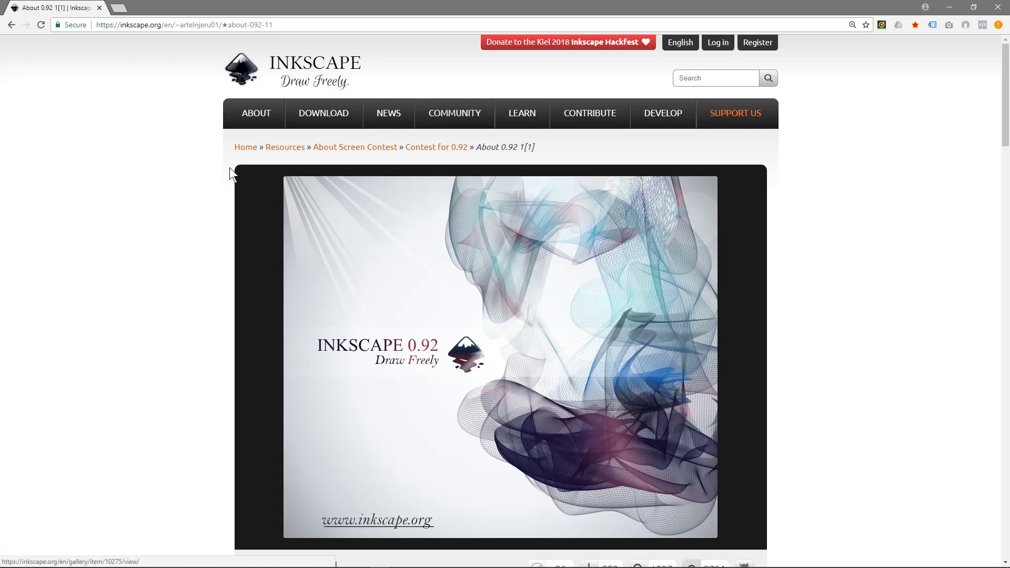
{"action": "left_click", "coordinate": [11, 25]}
View the 'Animation Inkscape. Gears' artwork, then open 'Draw Freely in Sticker Style+'.
{"action": "scroll", "coordinate": [158, 279], "scroll_direction": "down", "scroll_amount": 4}
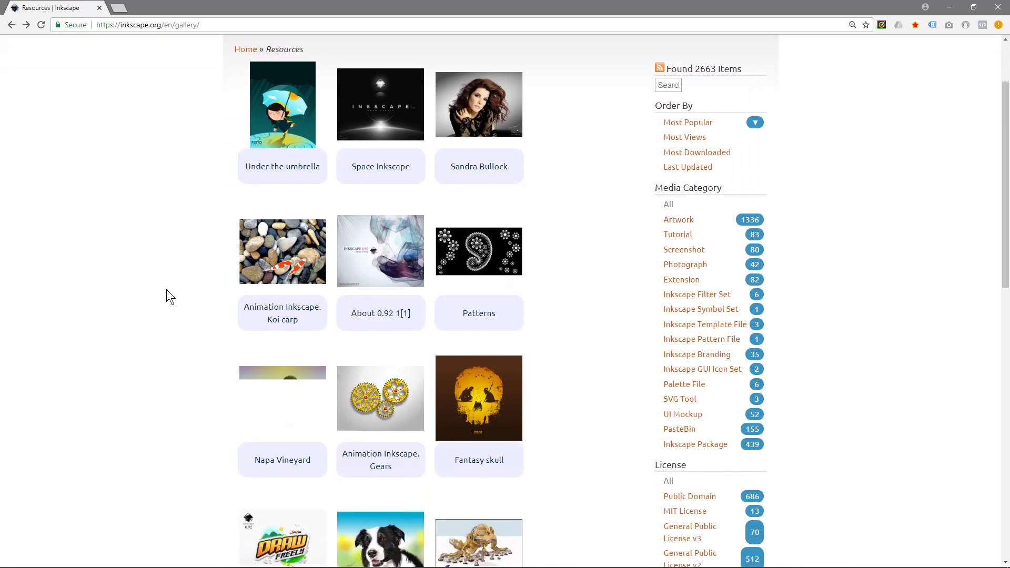
{"action": "left_click", "coordinate": [362, 290]}
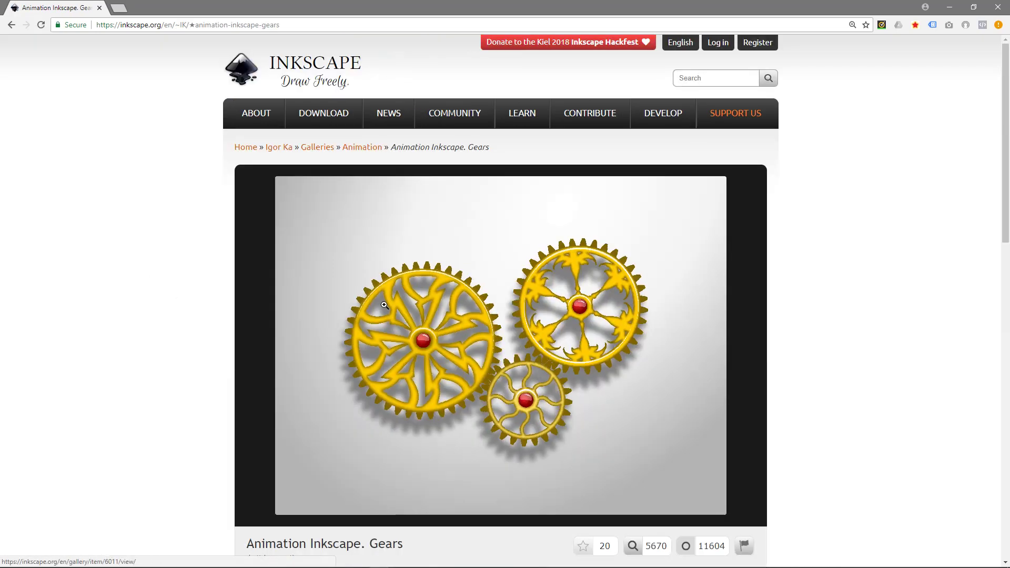
{"action": "left_click", "coordinate": [11, 25]}
{"action": "scroll", "coordinate": [174, 337], "scroll_direction": "down", "scroll_amount": 3}
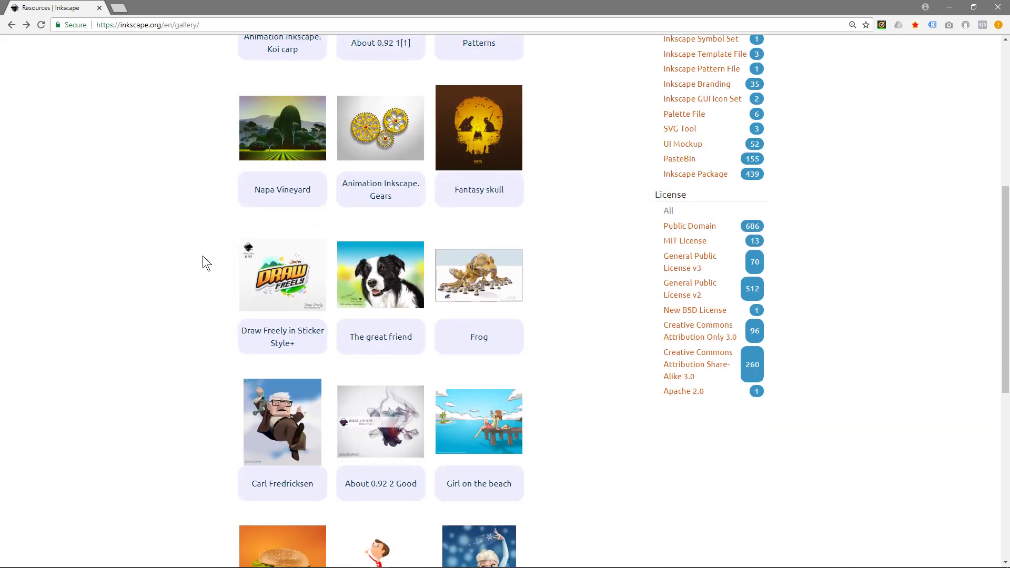
{"action": "left_click", "coordinate": [283, 287]}
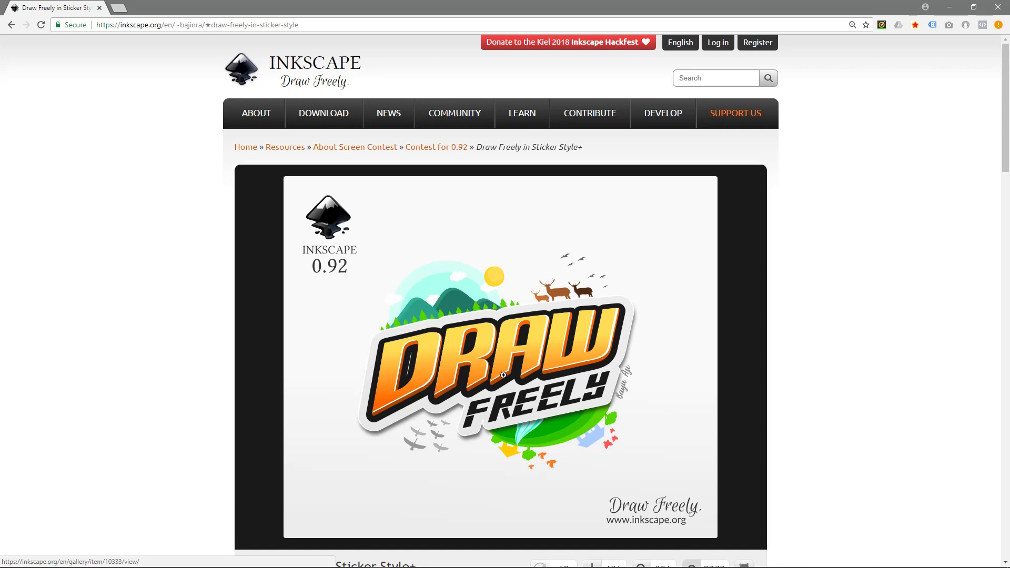
Return to the Inkscape home page and open the Windows downloads for Inkscape 0.92.3.
{"action": "left_click", "coordinate": [240, 73]}
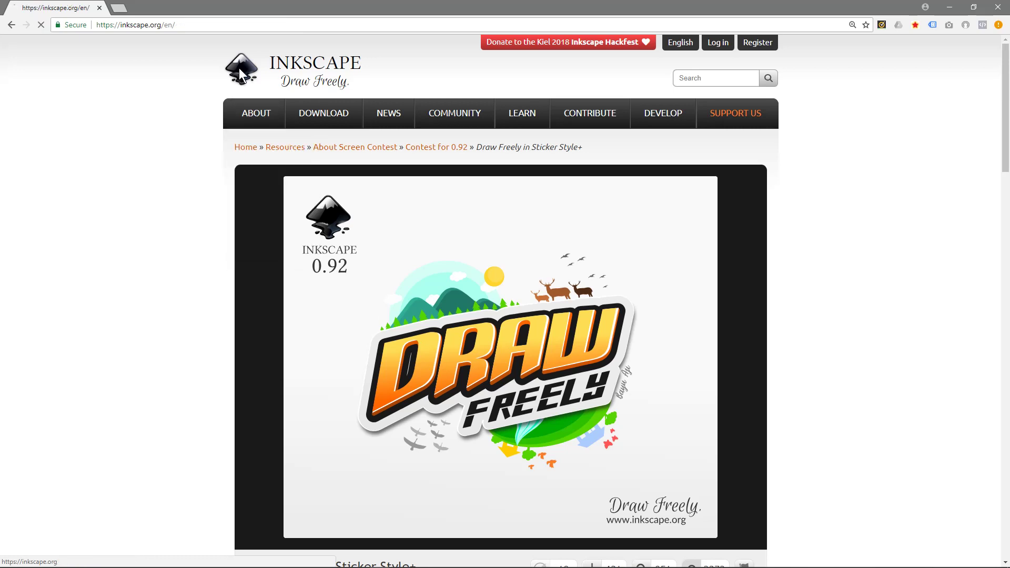
{"action": "mouse_move", "coordinate": [721, 241]}
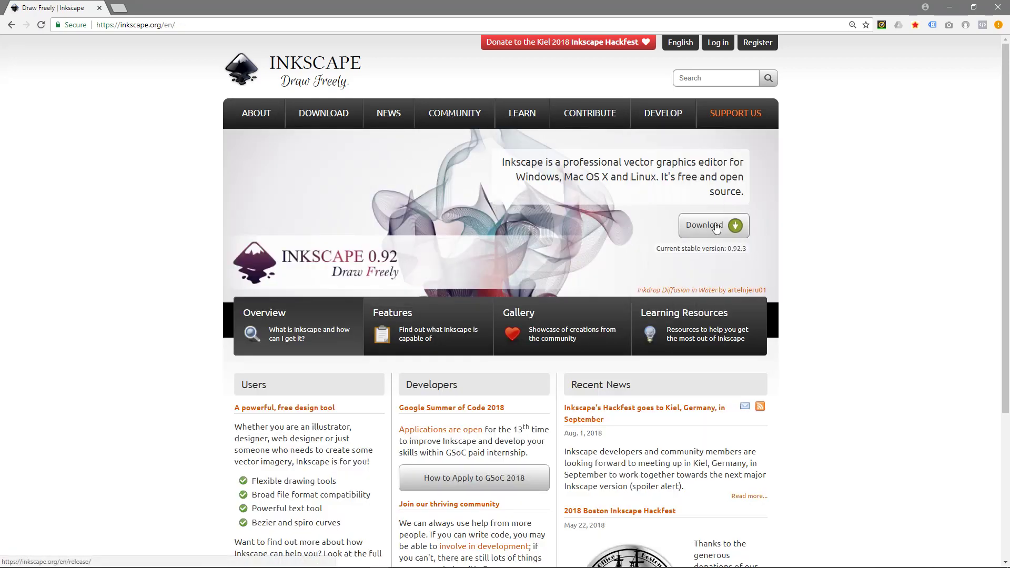
{"action": "left_click", "coordinate": [700, 228]}
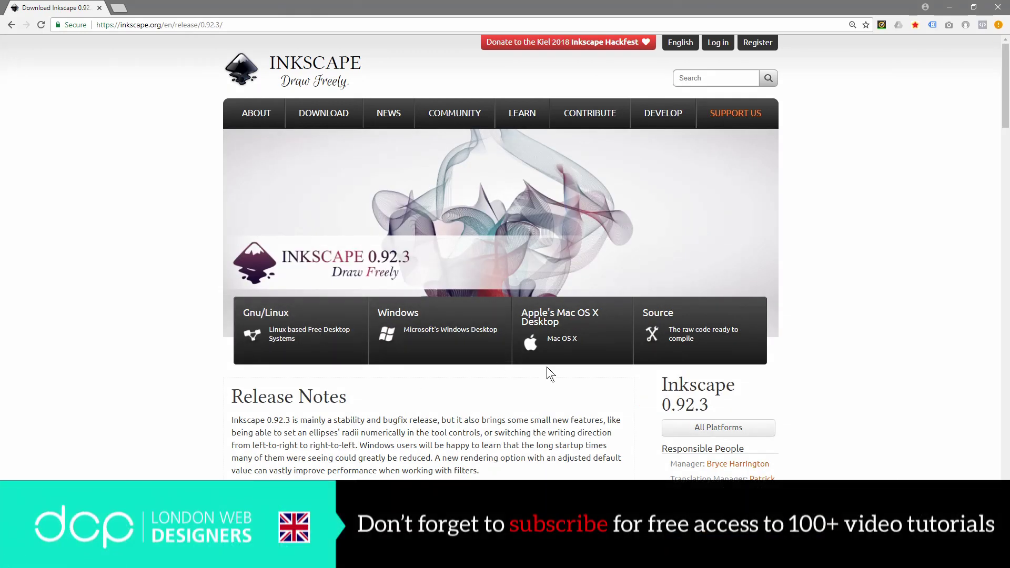
{"action": "left_click", "coordinate": [431, 334]}
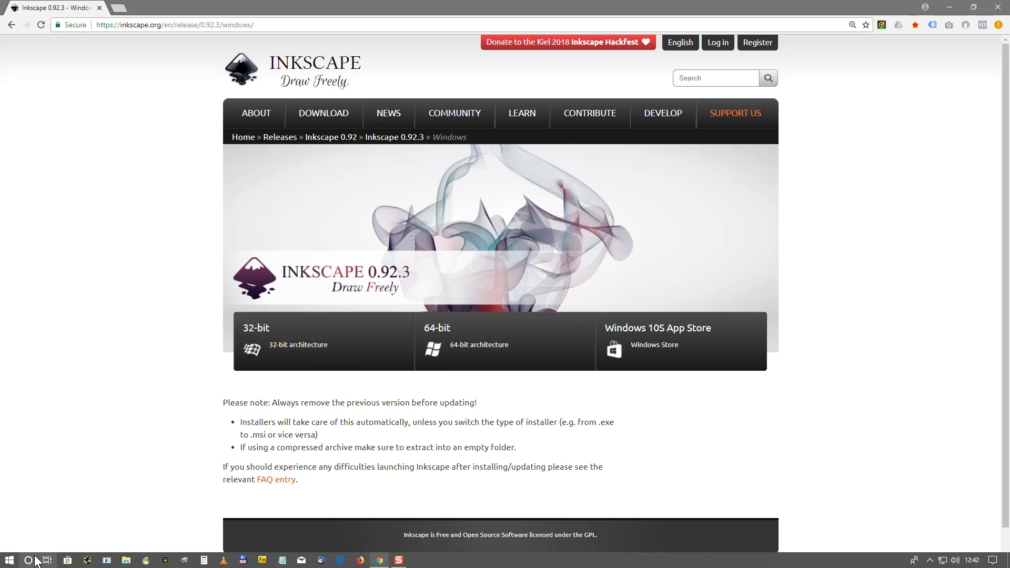
{"action": "left_click", "coordinate": [29, 560]}
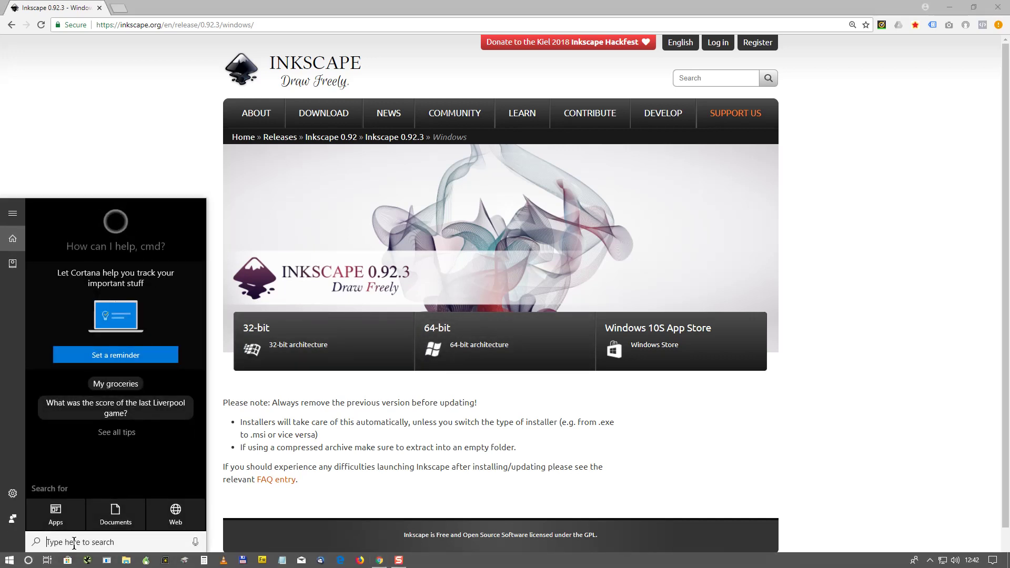
{"action": "type", "text": "system"}
{"action": "key", "text": "Return"}
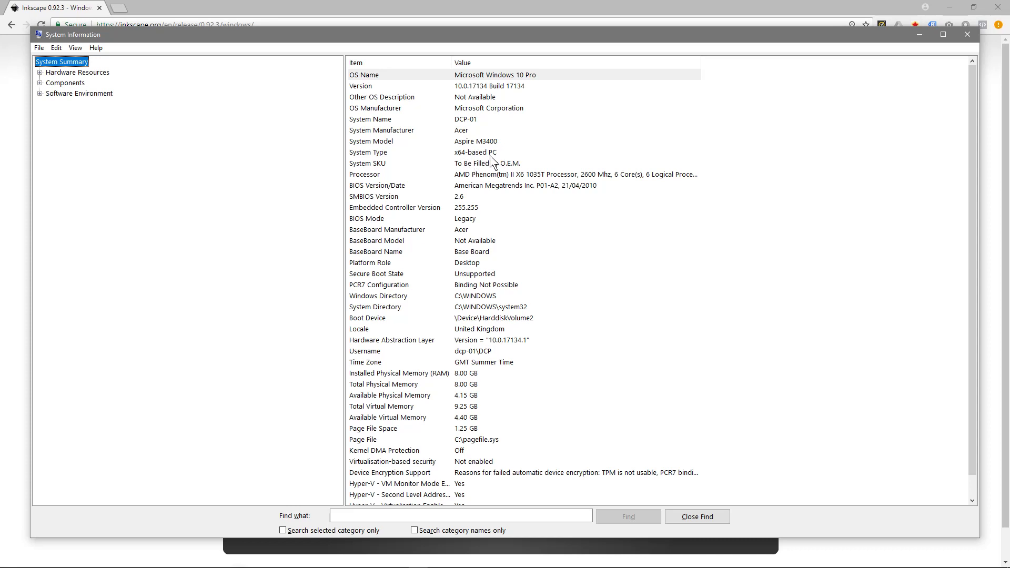
Close System Information and download the 64-bit Windows Installer Package (msi).
{"action": "left_click", "coordinate": [967, 34]}
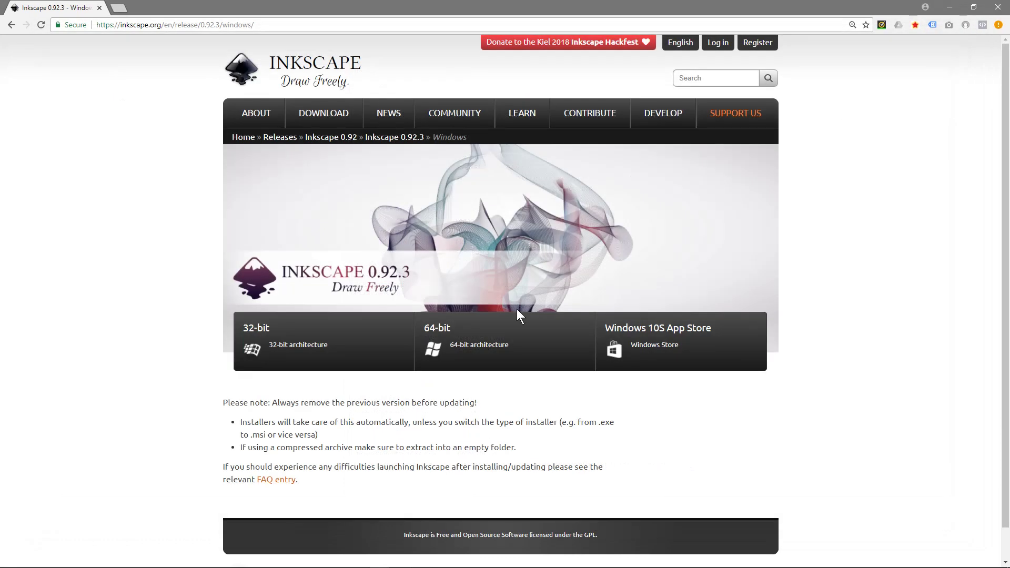
{"action": "left_click", "coordinate": [485, 350]}
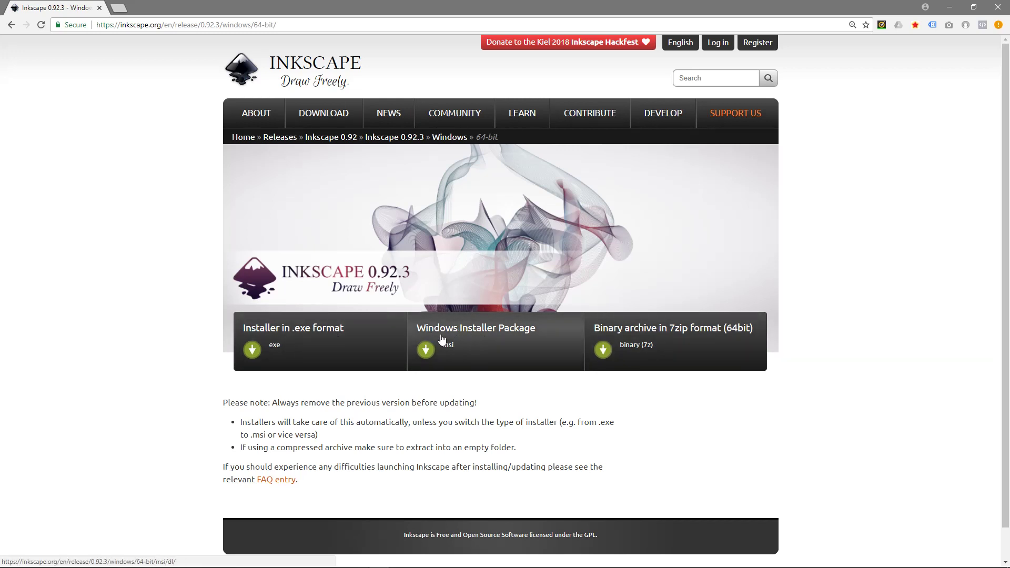
{"action": "left_click", "coordinate": [474, 340]}
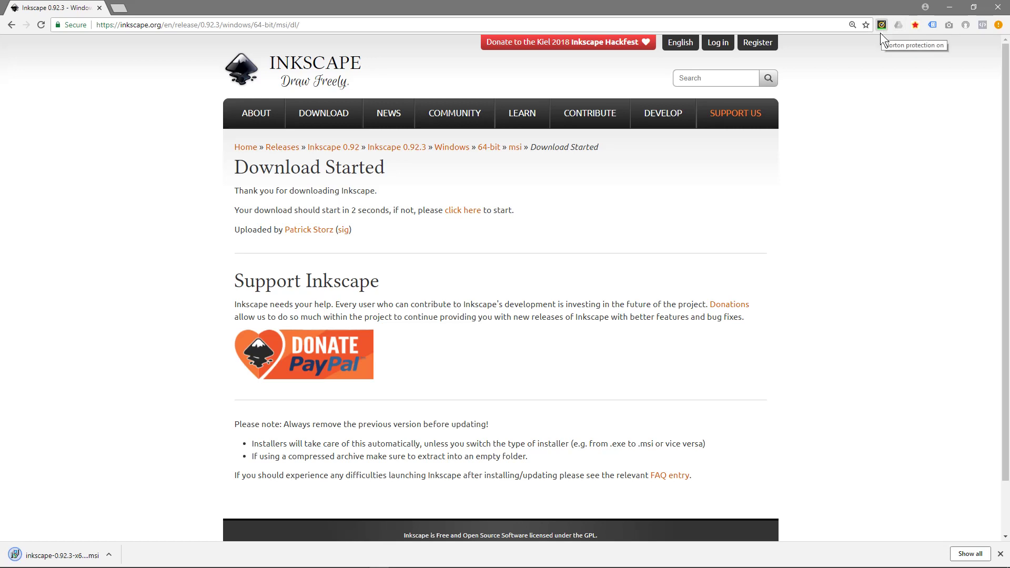
Run the downloaded .msi, minimize Chrome, and dismiss the Norton notification.
{"action": "left_click", "coordinate": [58, 556]}
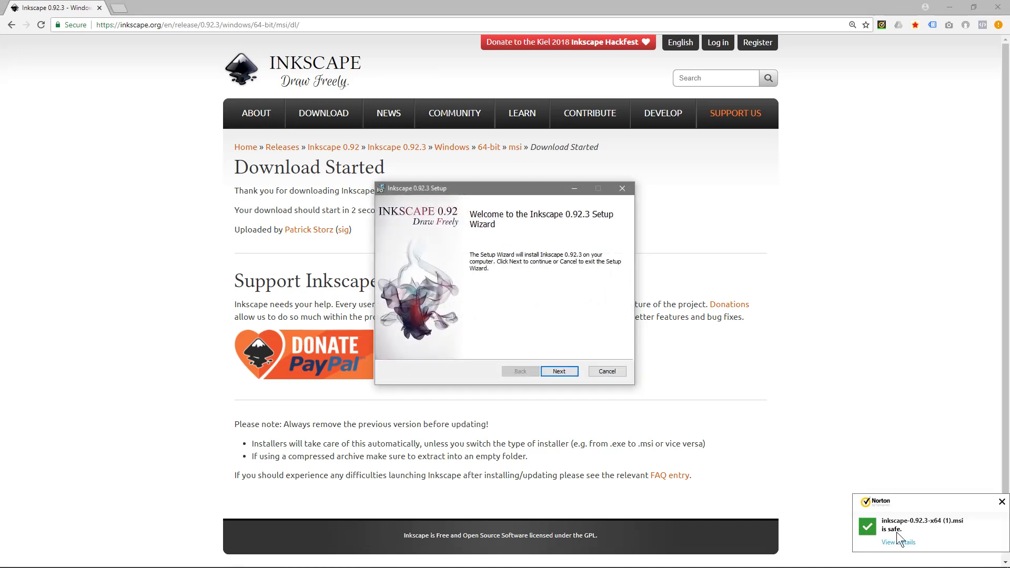
{"action": "left_click", "coordinate": [949, 9]}
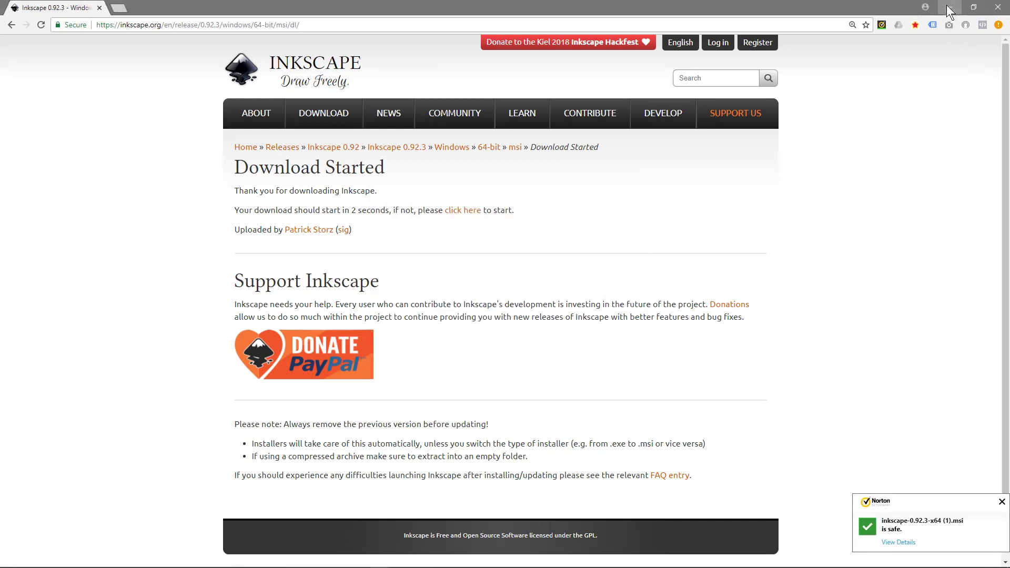
{"action": "left_click", "coordinate": [1001, 505]}
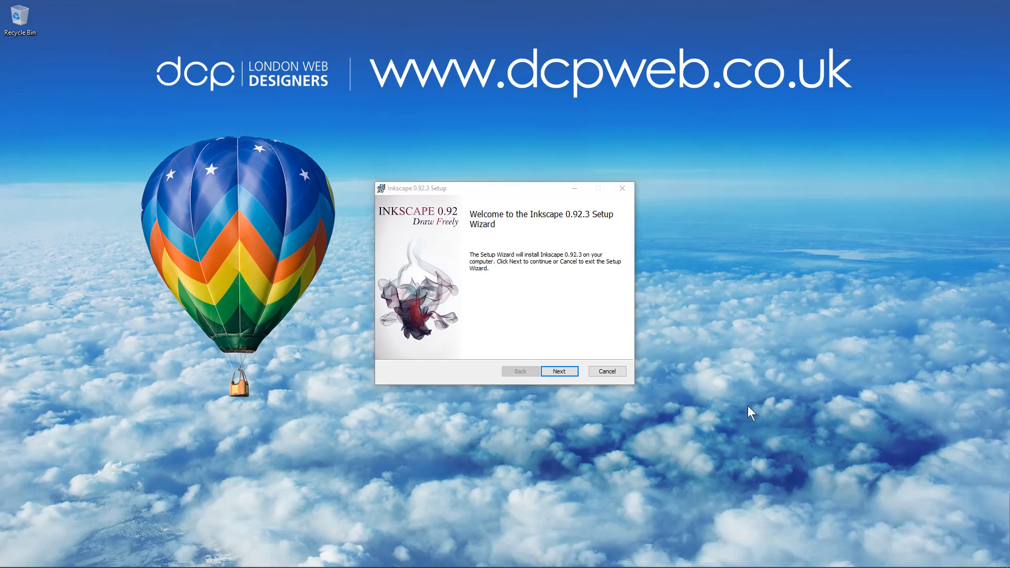
Accept the license terms and choose the Typical setup type.
{"action": "left_click_drag", "start_coordinate": [492, 190], "coordinate": [447, 179]}
{"action": "left_click", "coordinate": [510, 361]}
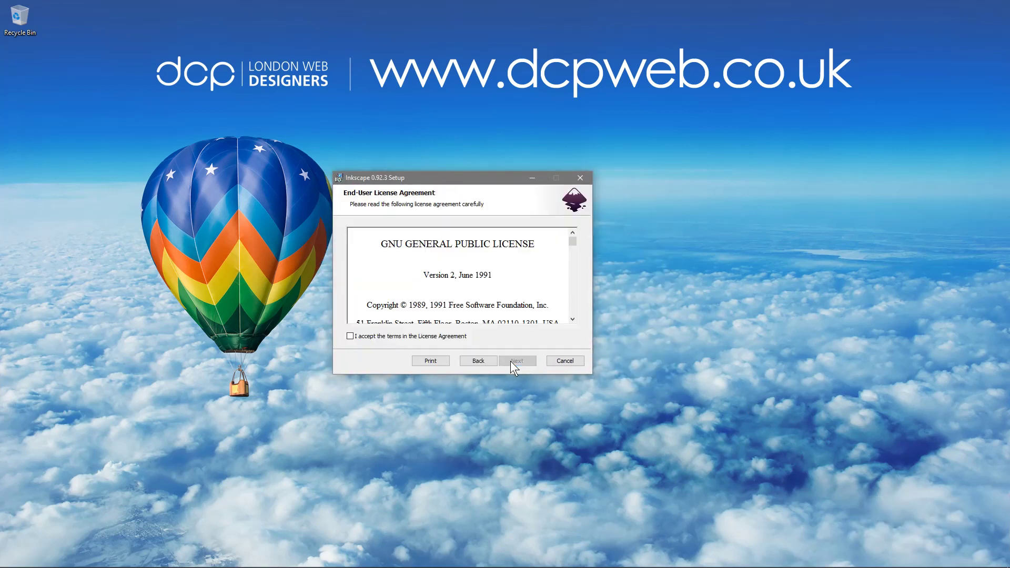
{"action": "left_click", "coordinate": [403, 336]}
{"action": "left_click", "coordinate": [514, 360]}
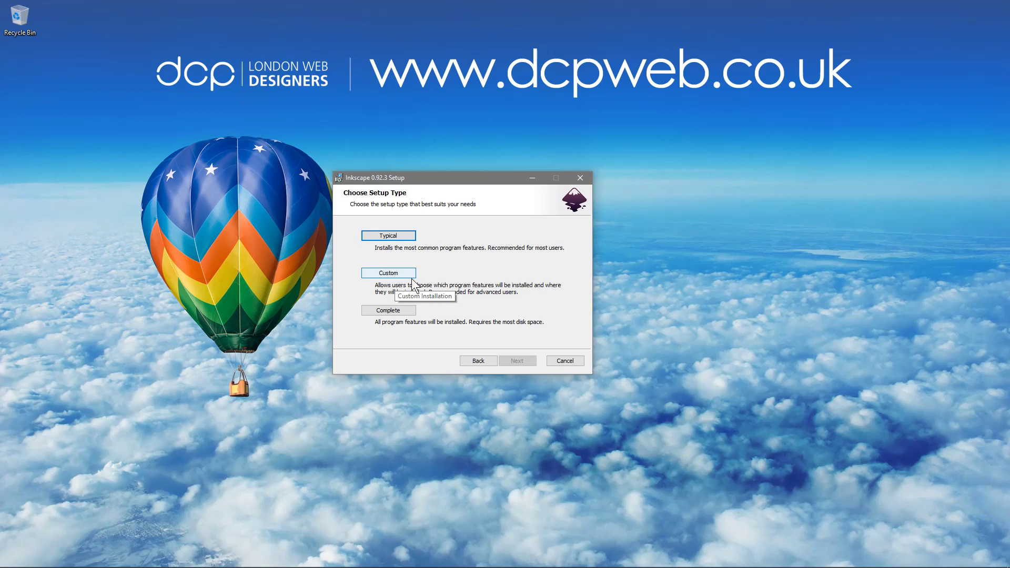
{"action": "left_click", "coordinate": [389, 238]}
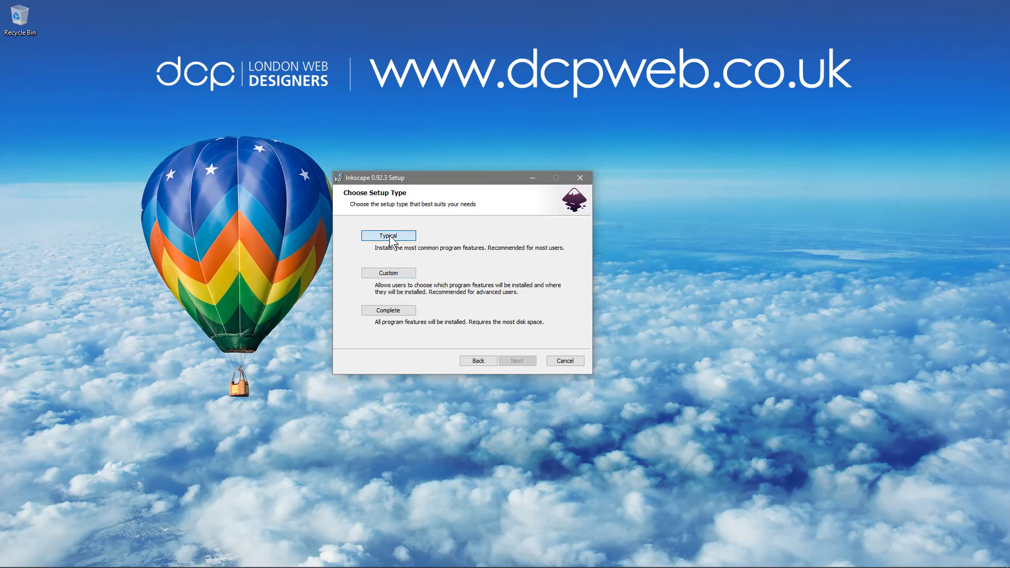
{"action": "left_click", "coordinate": [389, 237]}
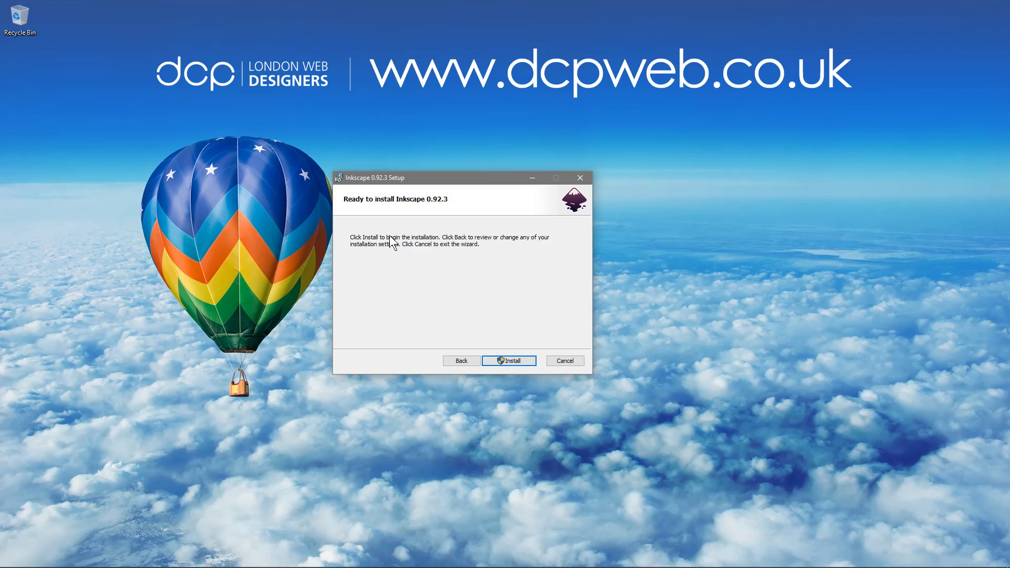
Start installing Inkscape 0.92.3 from the Ready to install page.
{"action": "left_click", "coordinate": [516, 357]}
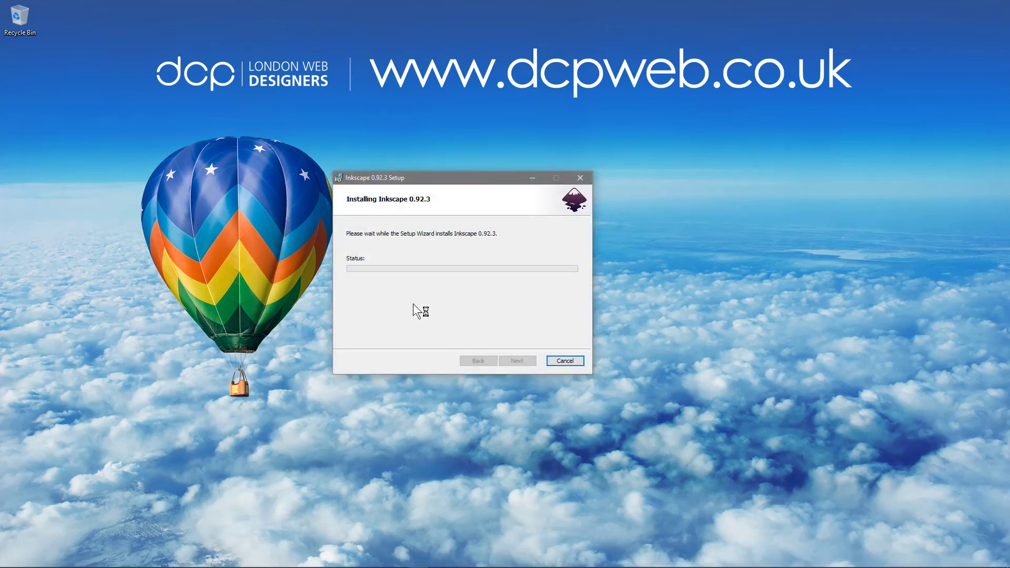